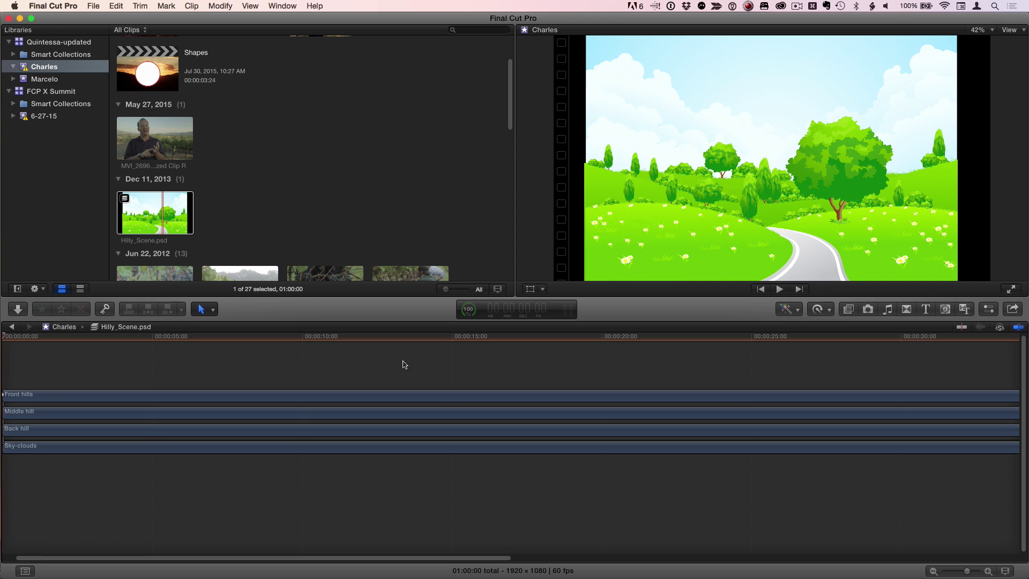
click(12, 327)
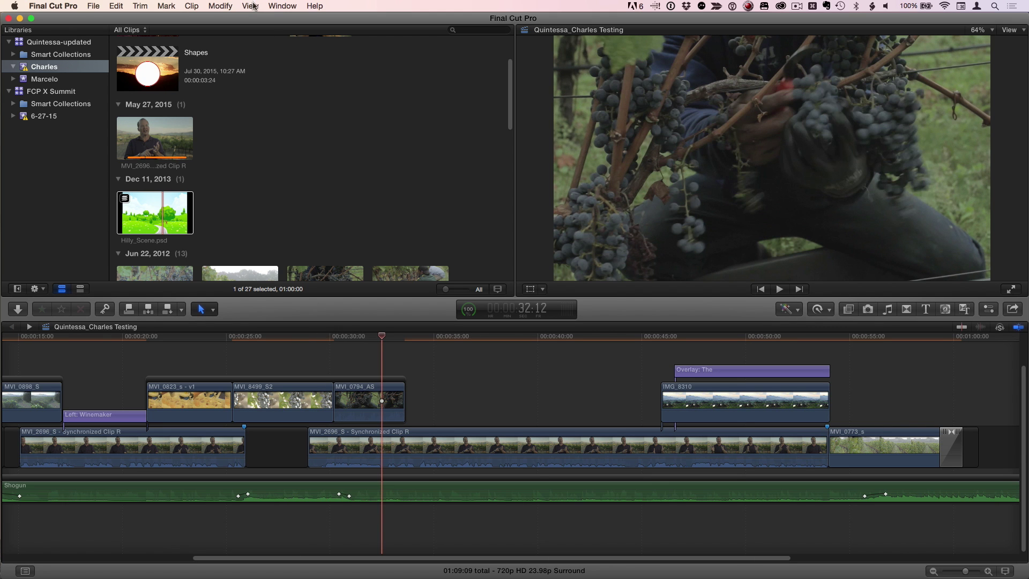
Step: Switch on skimming from the View menu and move the playhead back along the timeline
click(251, 6)
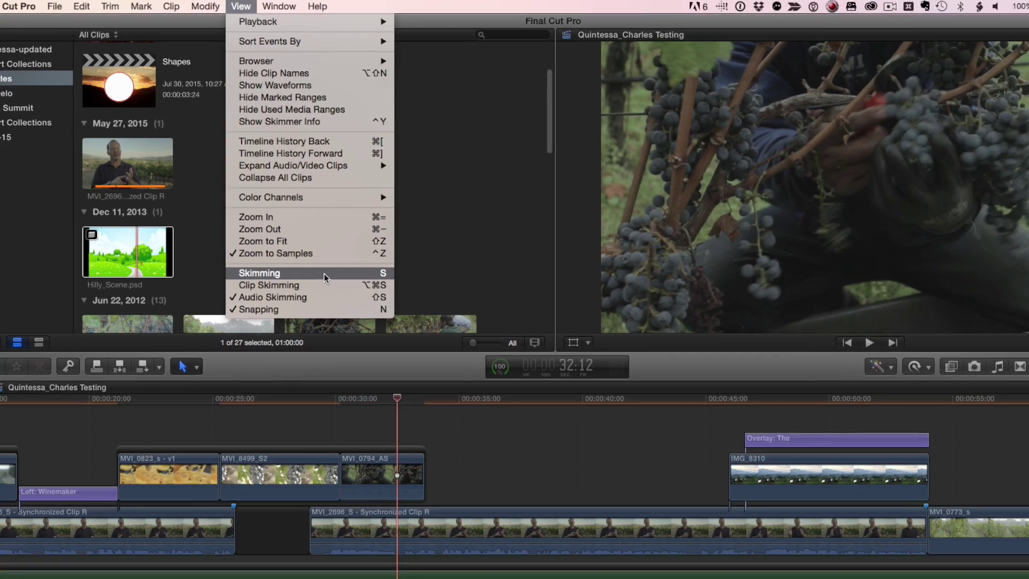
click(335, 401)
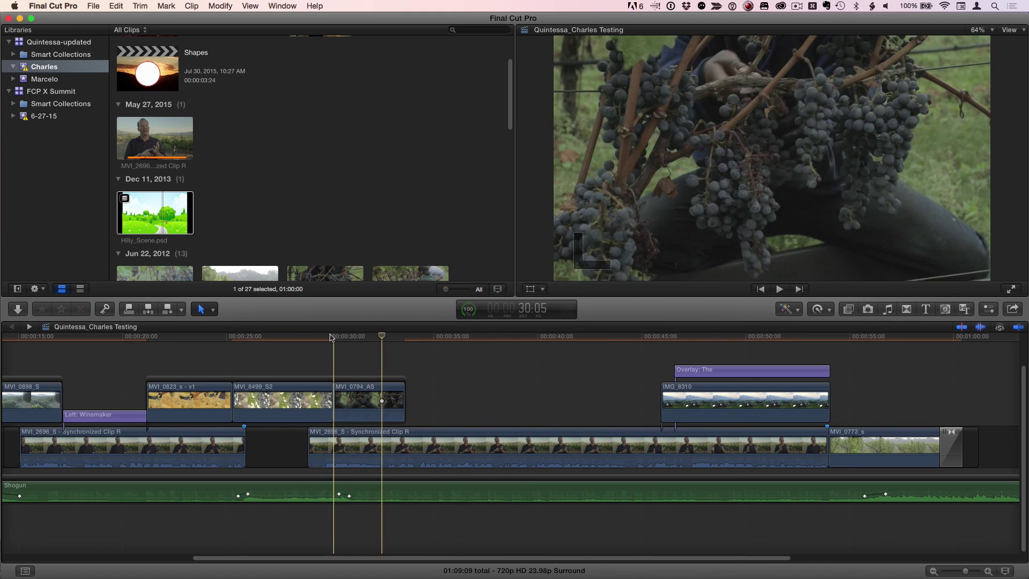
click(308, 338)
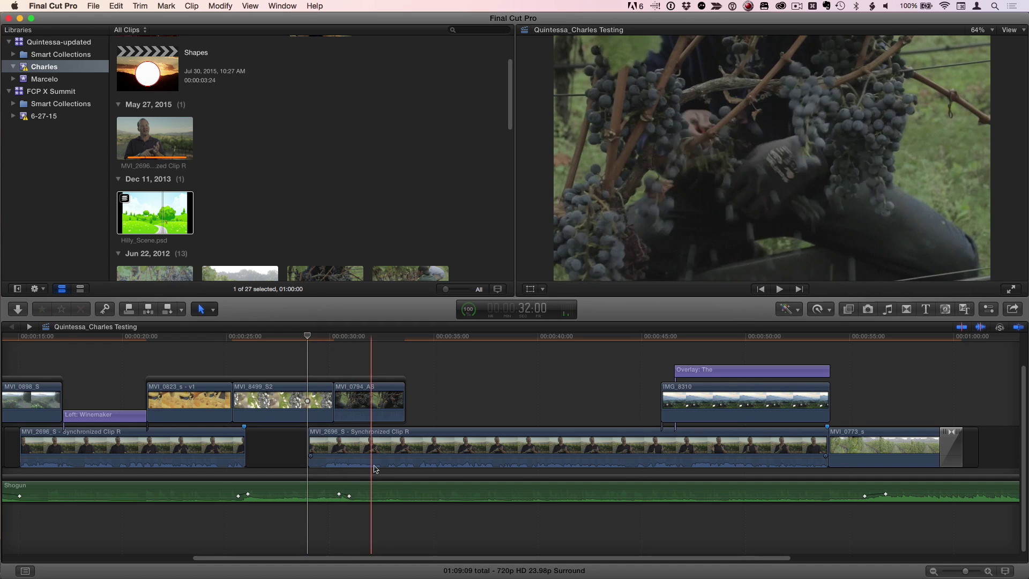
Step: Park the playhead at 32:14 on the grape-picking shot and extend MVI_0794_AS to it
drag(318, 337, 384, 341)
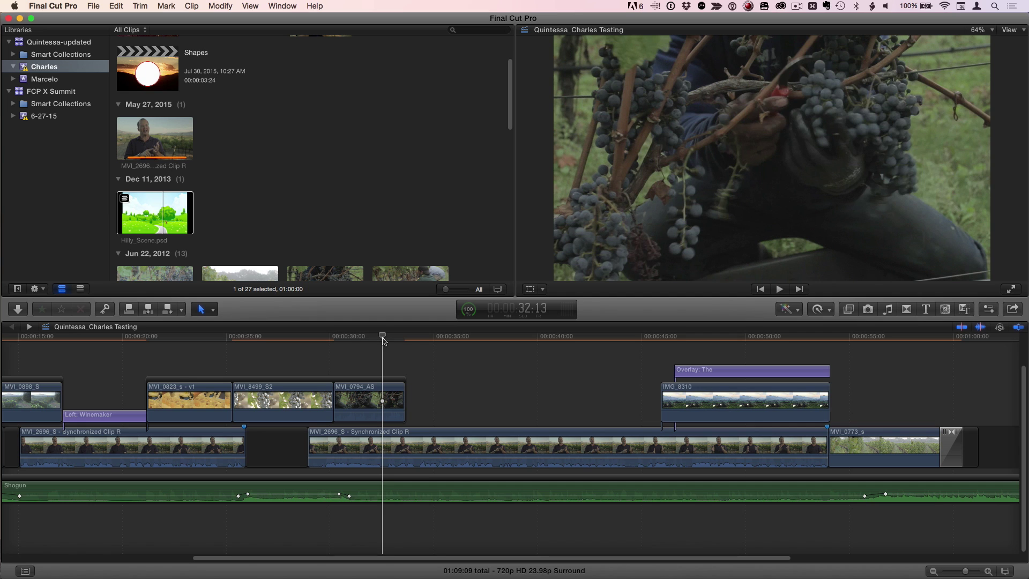
drag(384, 340, 385, 340)
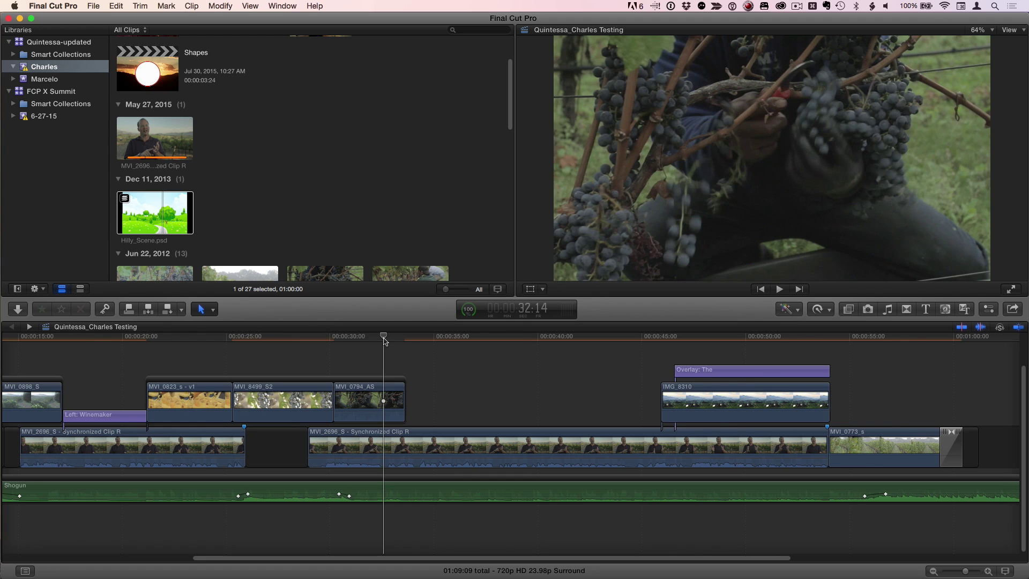
scroll(384, 341, left, 2)
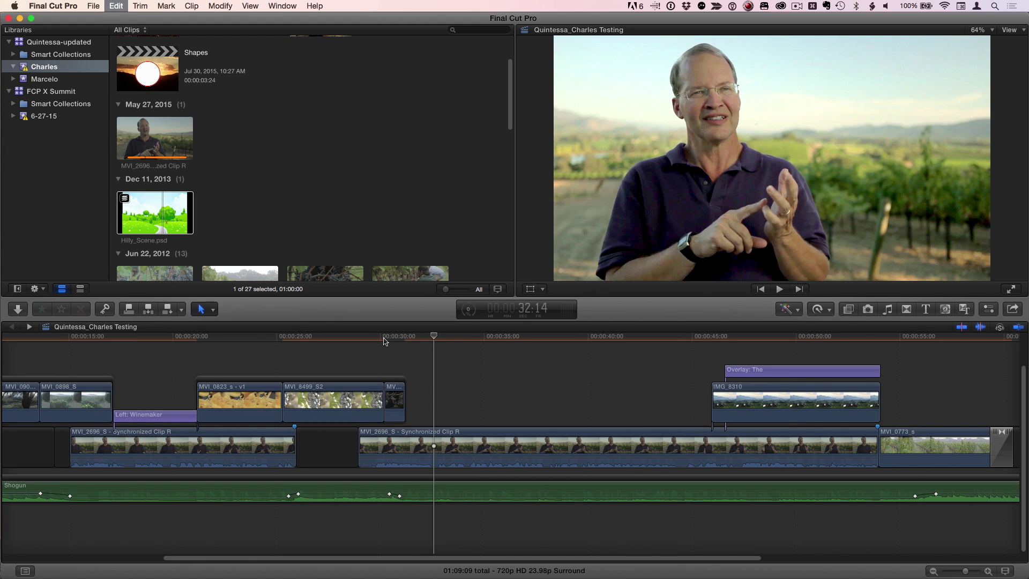
key(super+z)
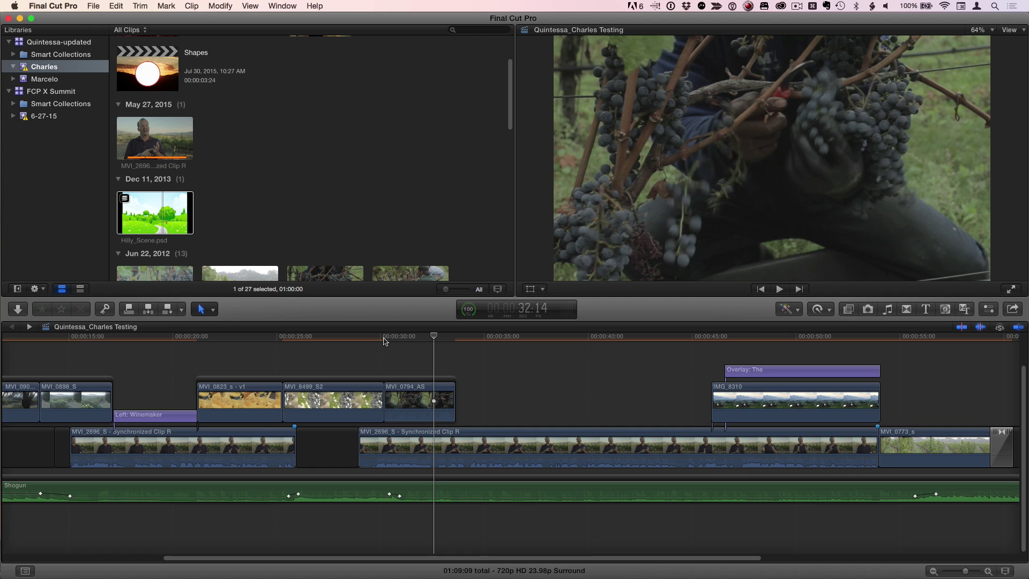
key(super+shift+z)
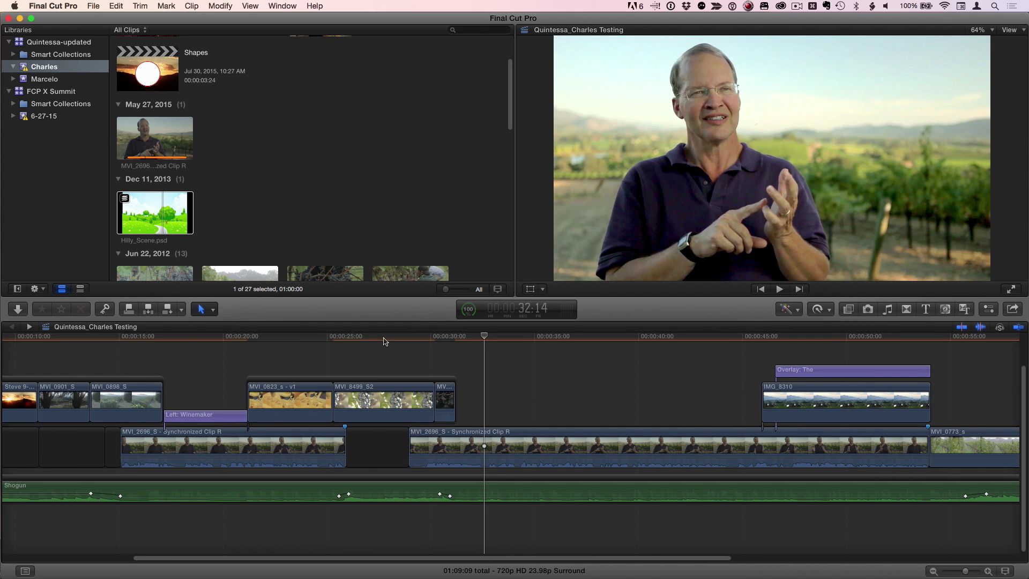
key(super+z)
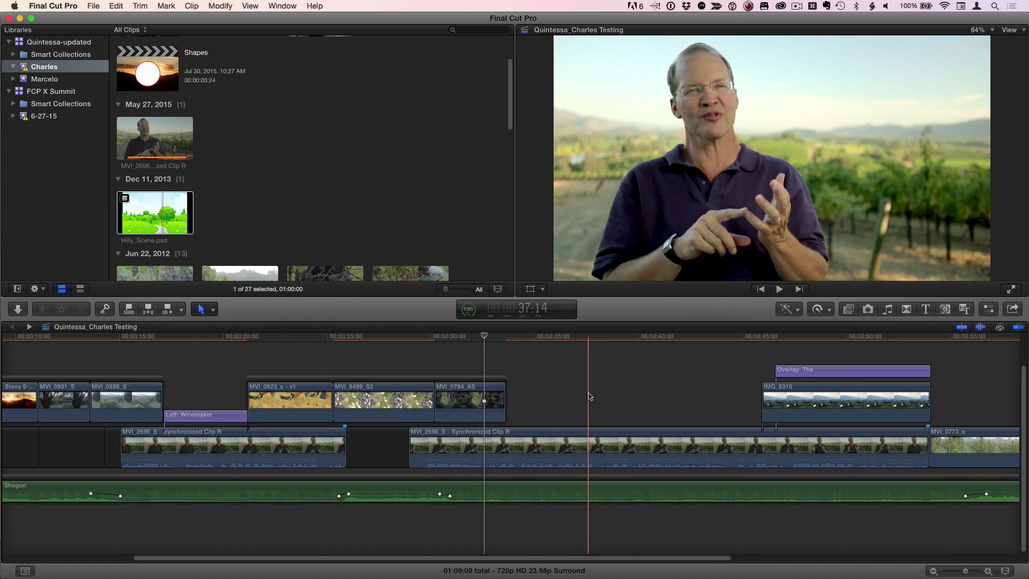
Step: Turn skimming off, trim and lengthen the second MVI_2696_S clip, then park the playhead at 27:17
key(s)
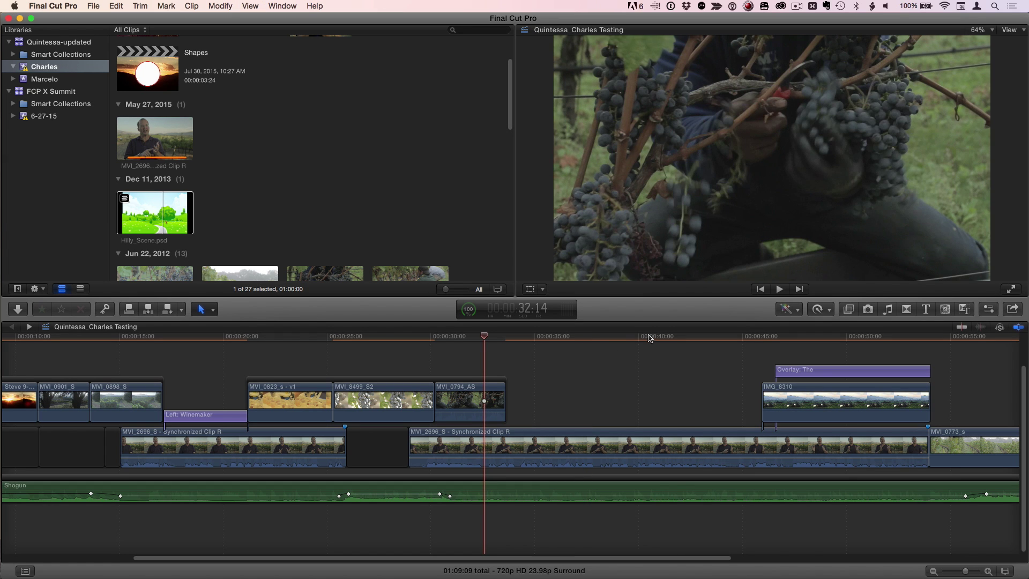
click(677, 337)
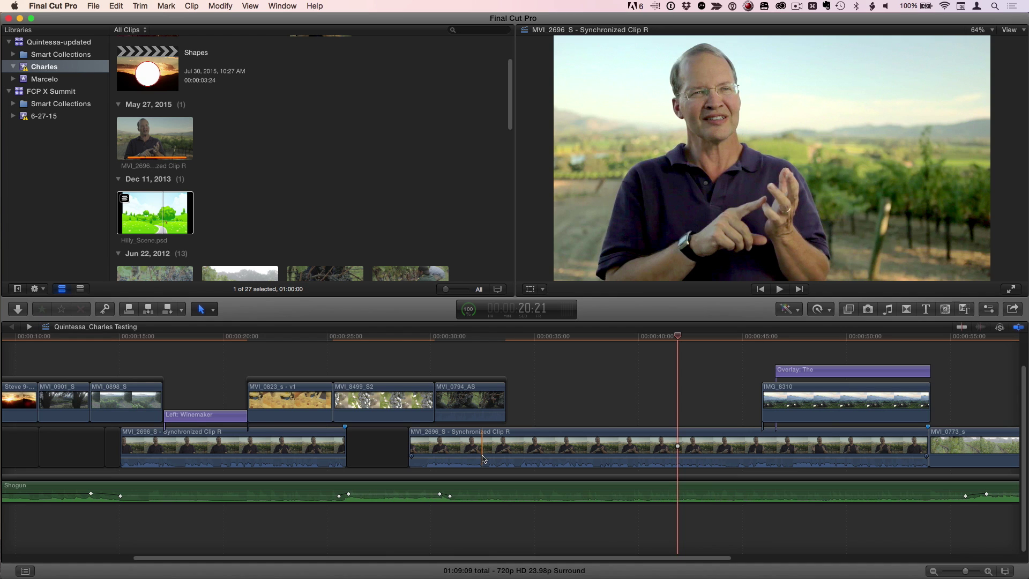
key(alt+bracketleft)
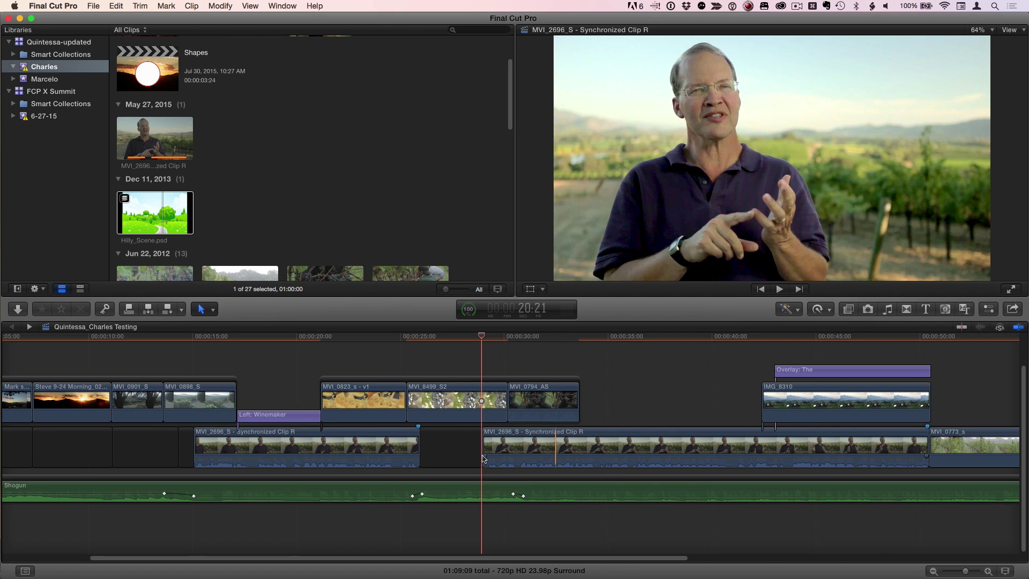
drag(483, 459, 554, 458)
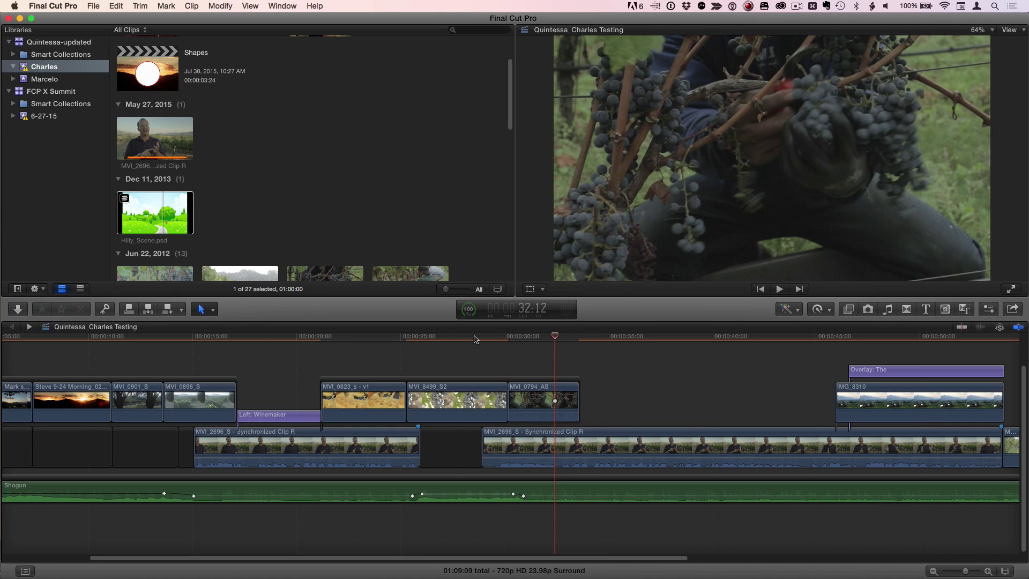
click(456, 337)
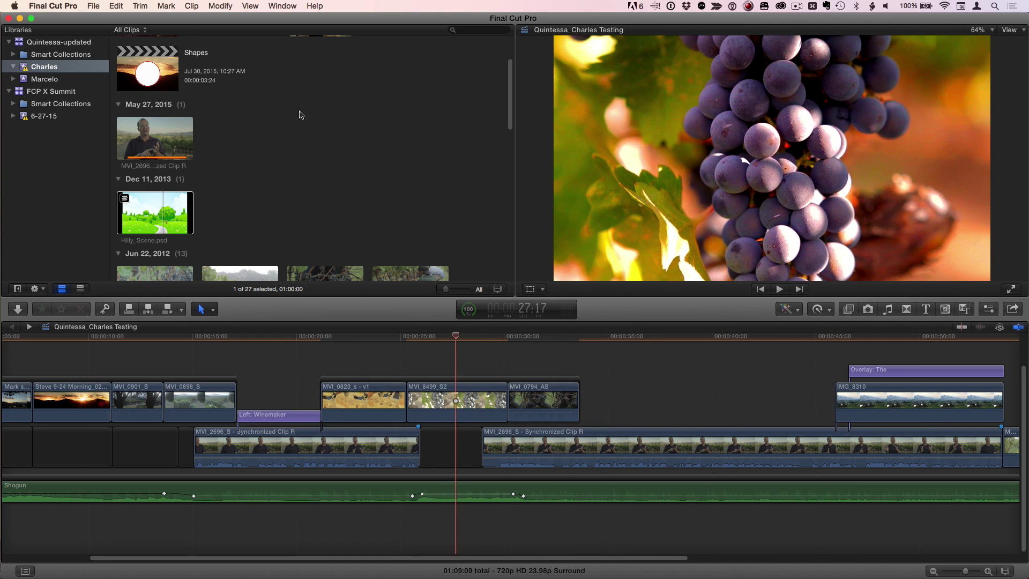
Step: Select MVI_0753_s in the browser and append it after MVI_0773_s at the storyline's end
scroll(300, 114, up, 2)
scroll(300, 114, down, 10)
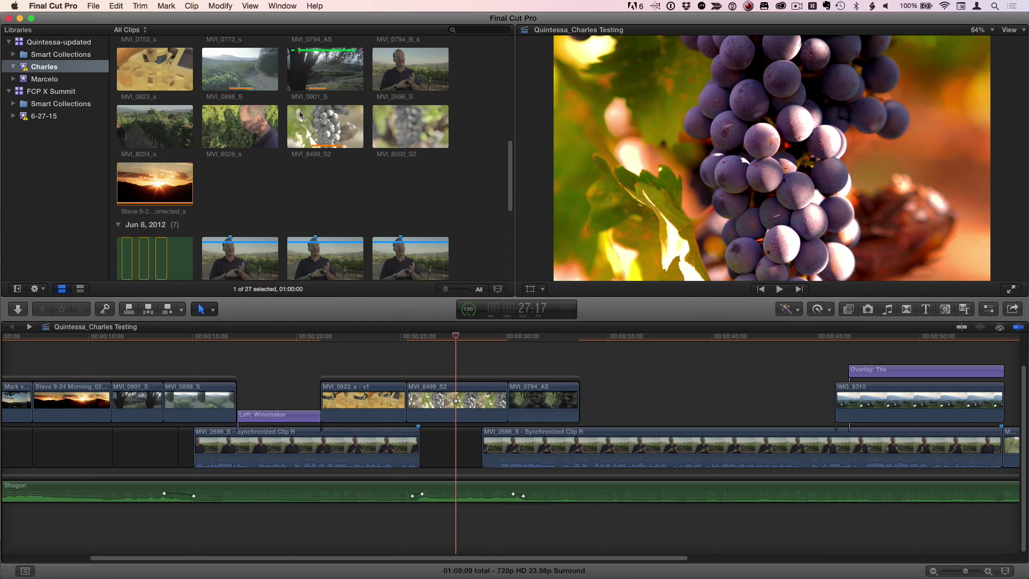
scroll(300, 115, down, 5)
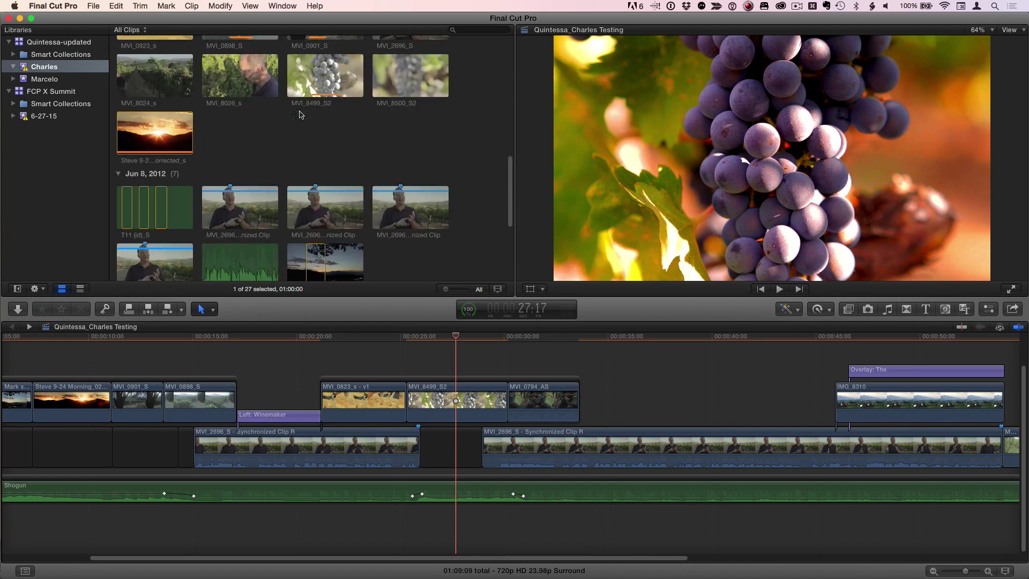
scroll(300, 114, up, 10)
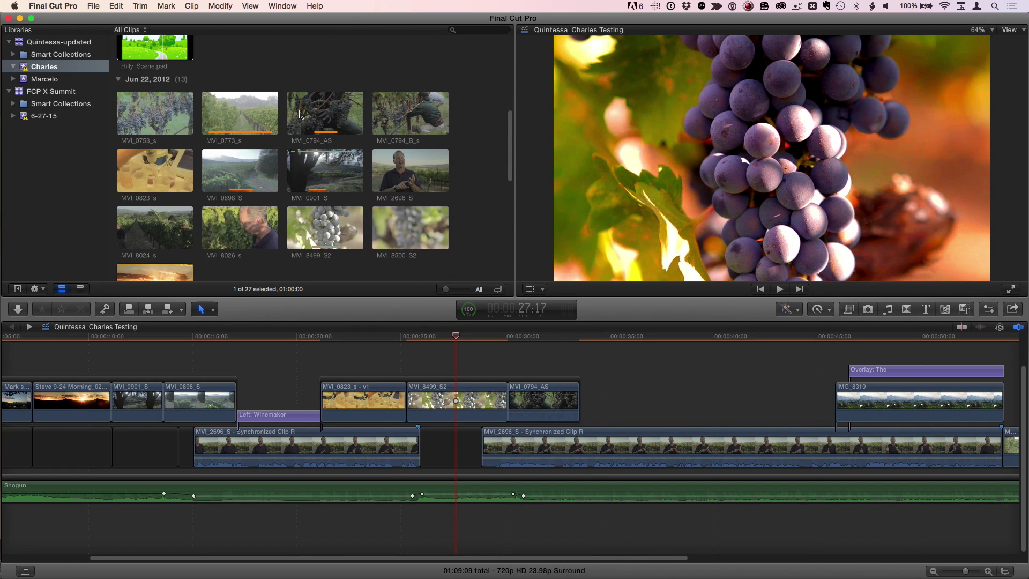
click(145, 113)
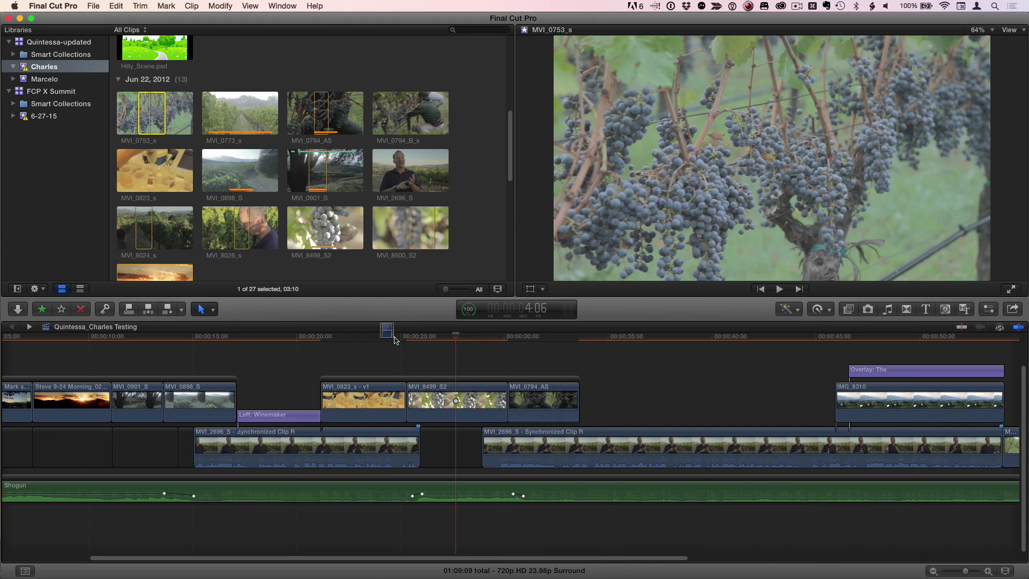
drag(394, 339, 559, 398)
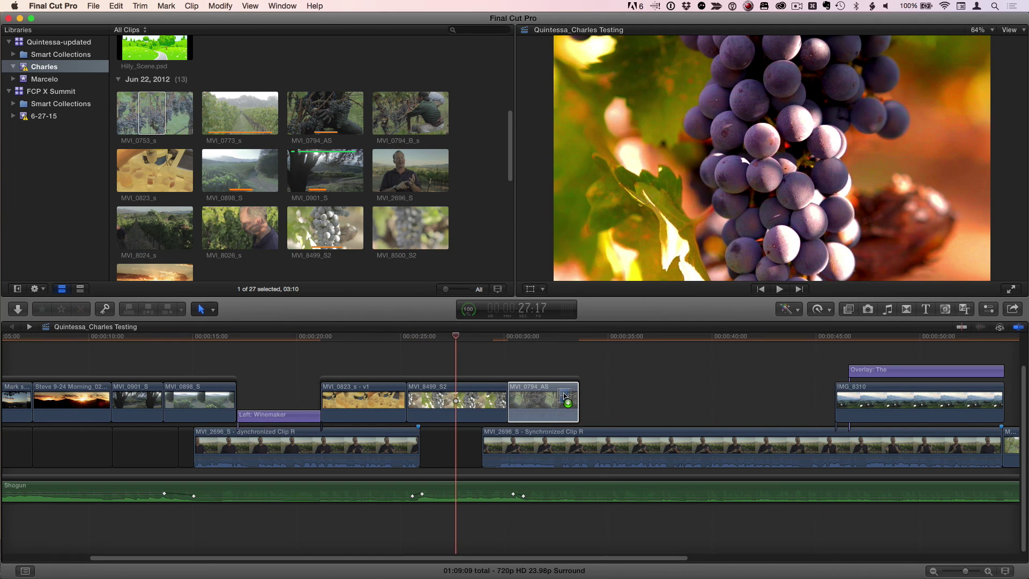
drag(570, 396, 618, 413)
key(Delete)
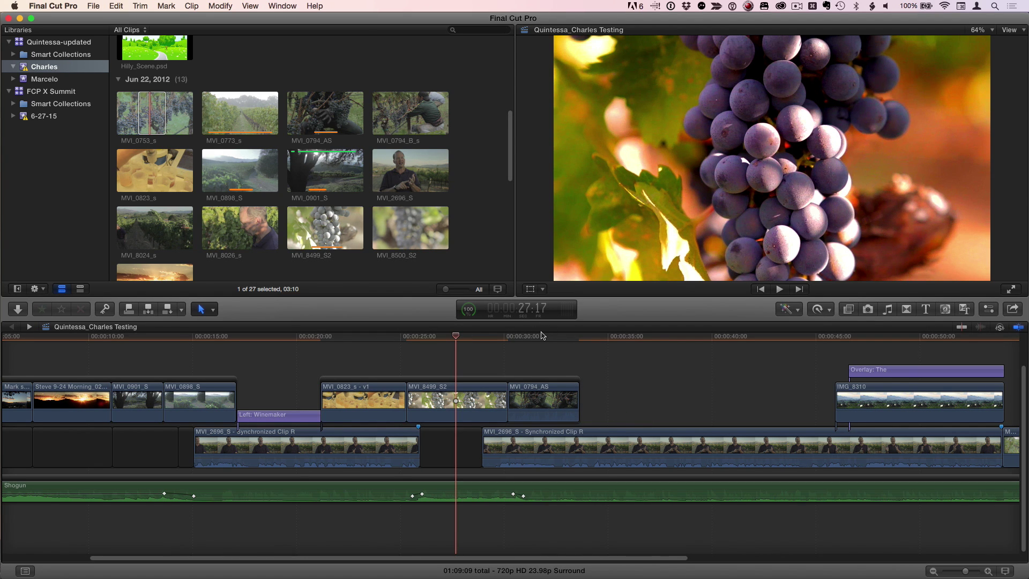
key(End)
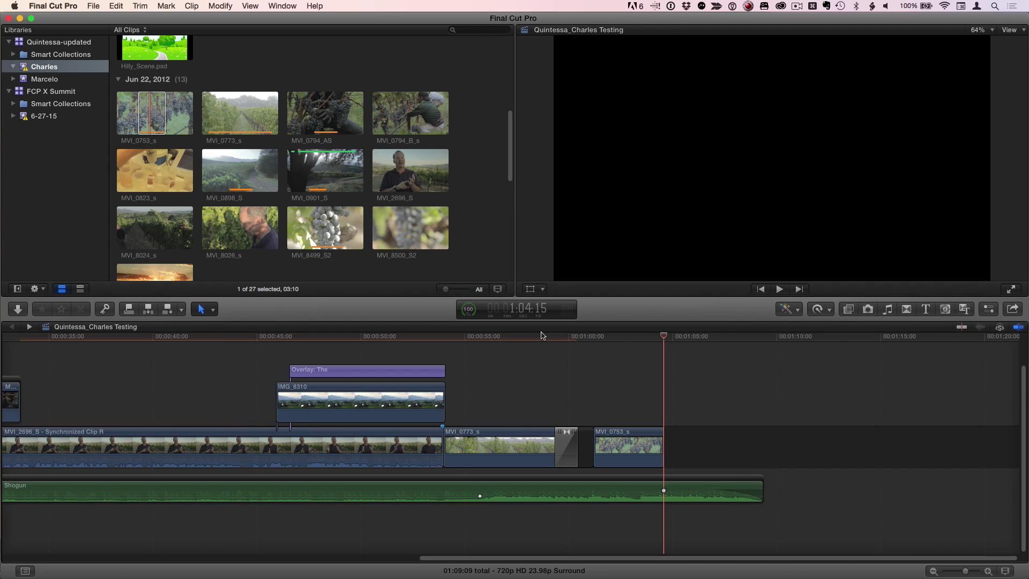
Step: With snapping on, insert MVI_0753_s into the connected storyline right after MVI_0823_s
key(Home)
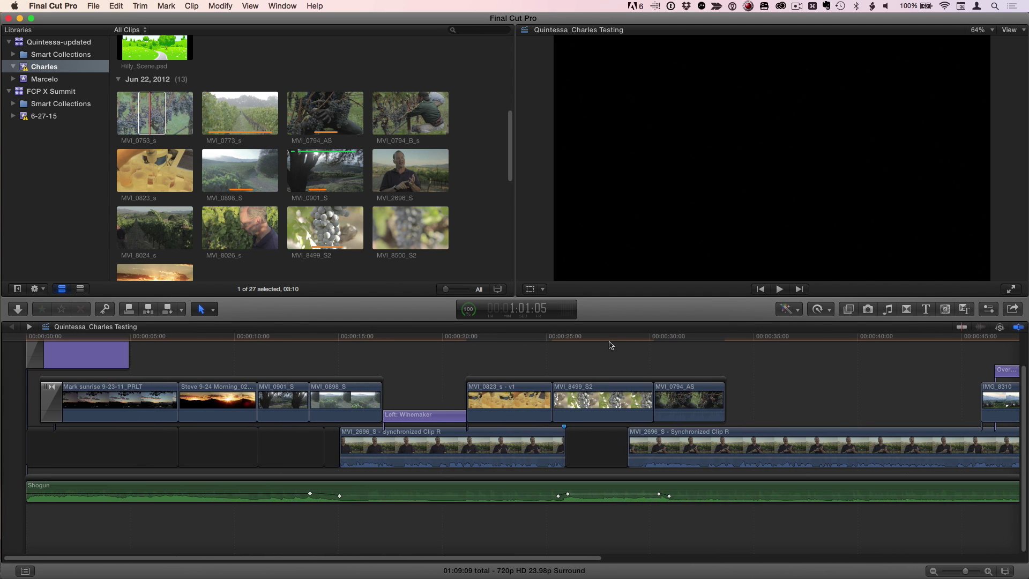
scroll(701, 356, right, 2)
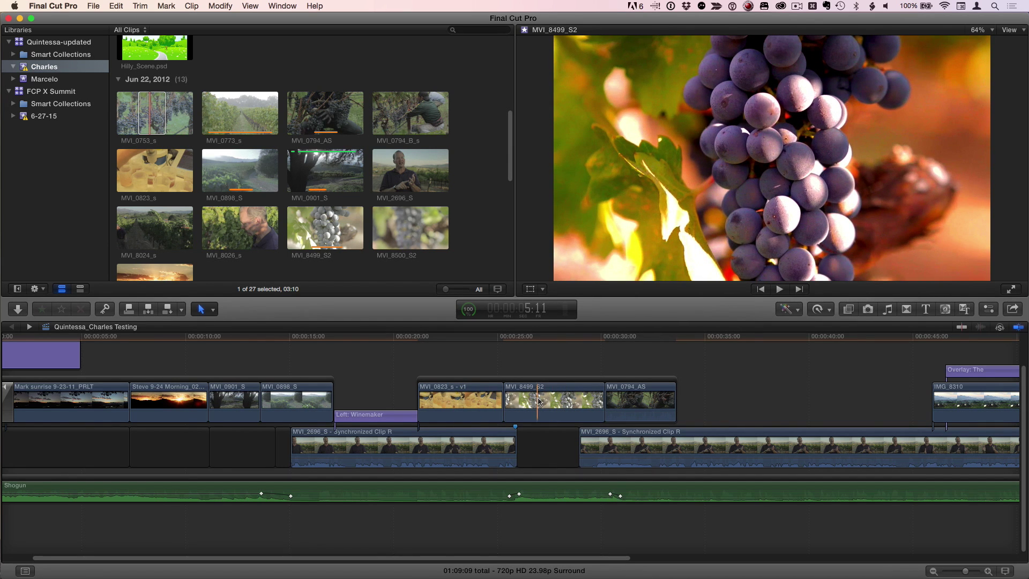
key(e)
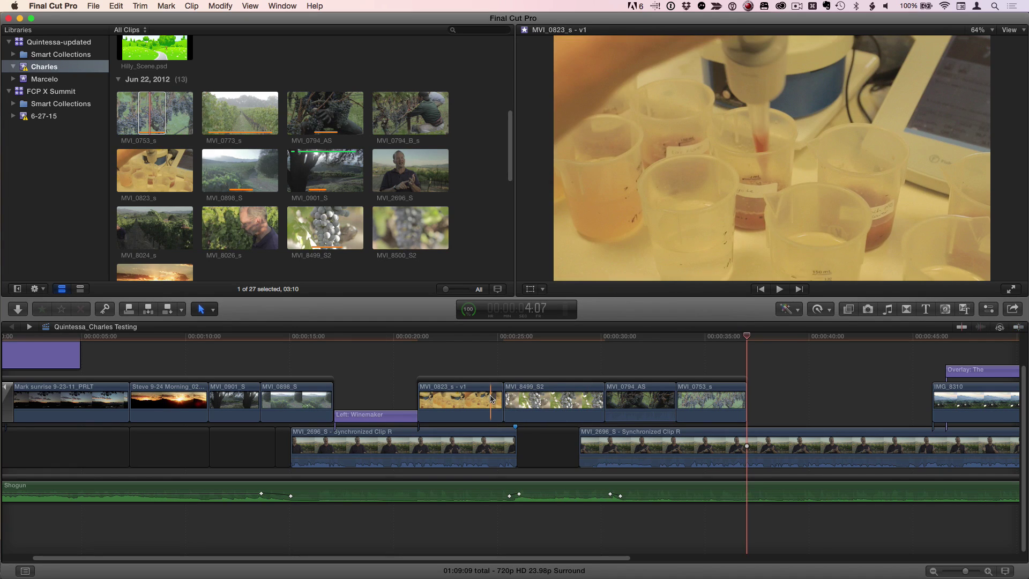
key(n)
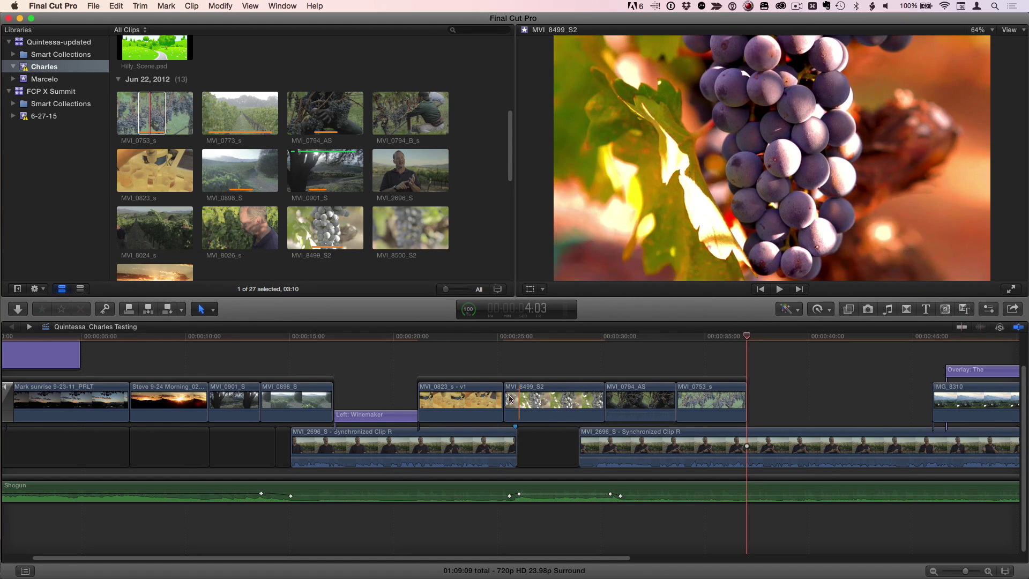
key(w)
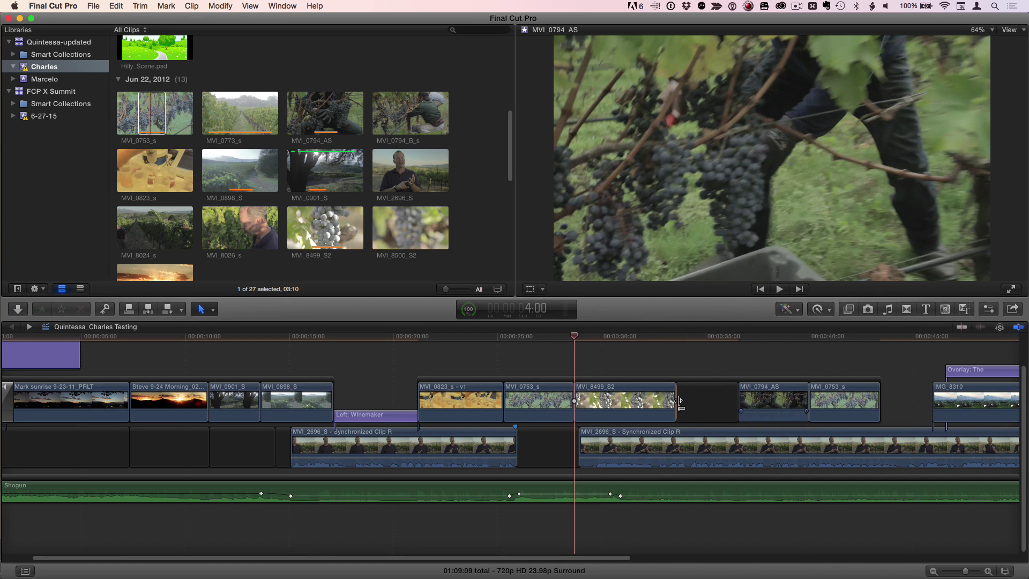
key(super+z)
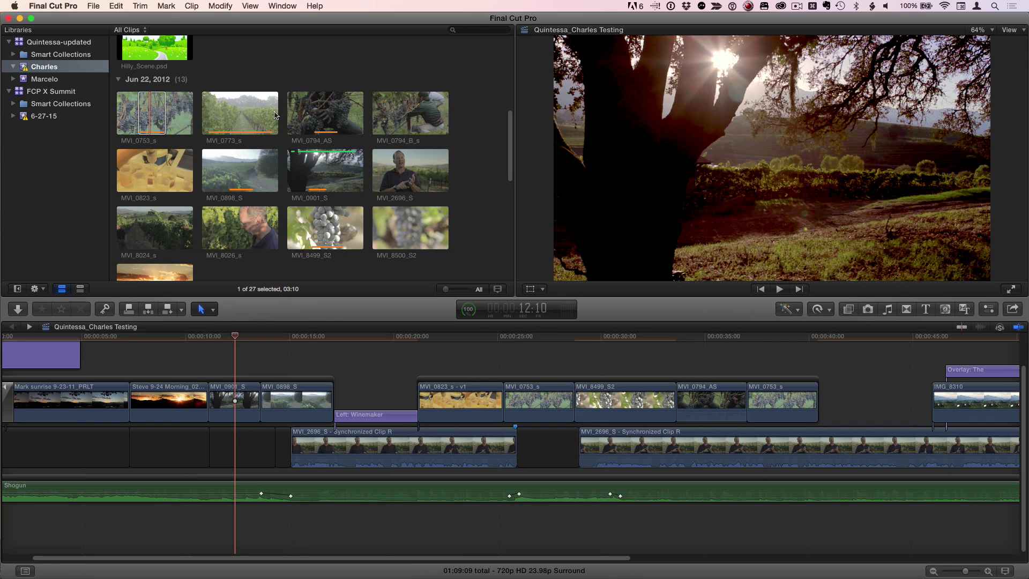
Step: Pick MVI_8026_s as source and trial an overwrite onto MVI_0753_s near 38 seconds, then undo
scroll(274, 115, up, 2)
scroll(273, 120, down, 3)
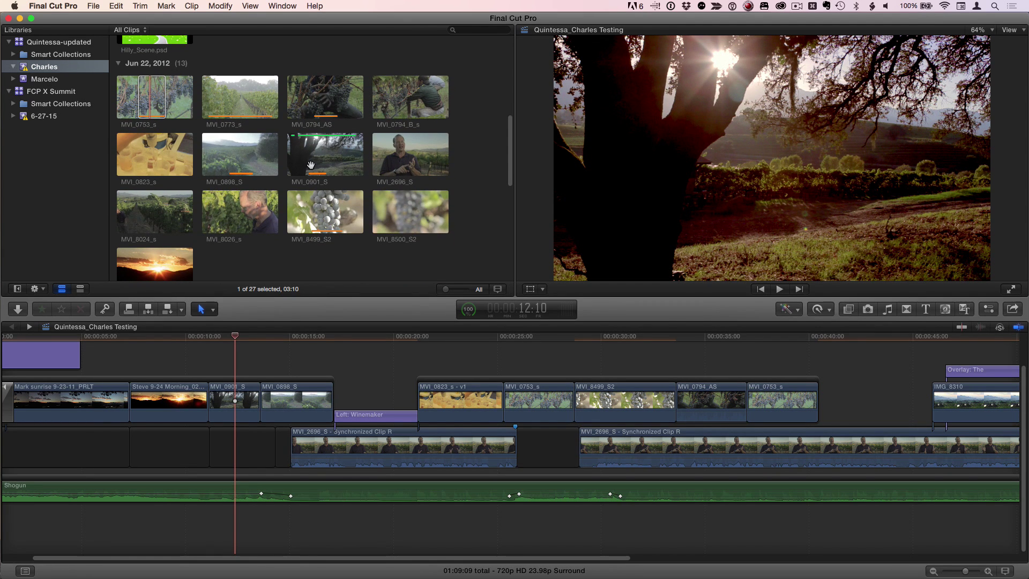
scroll(311, 165, down, 2)
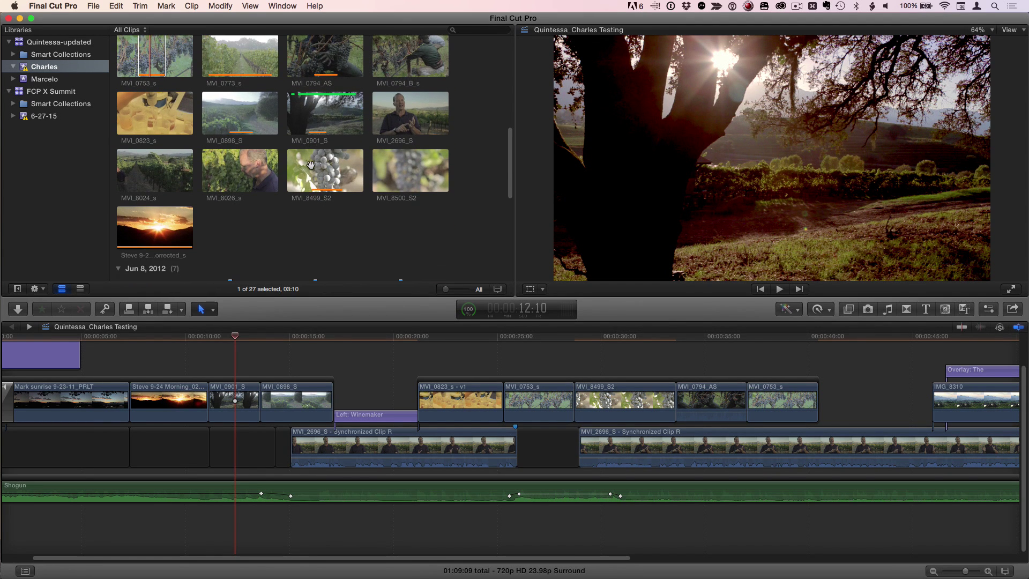
click(251, 178)
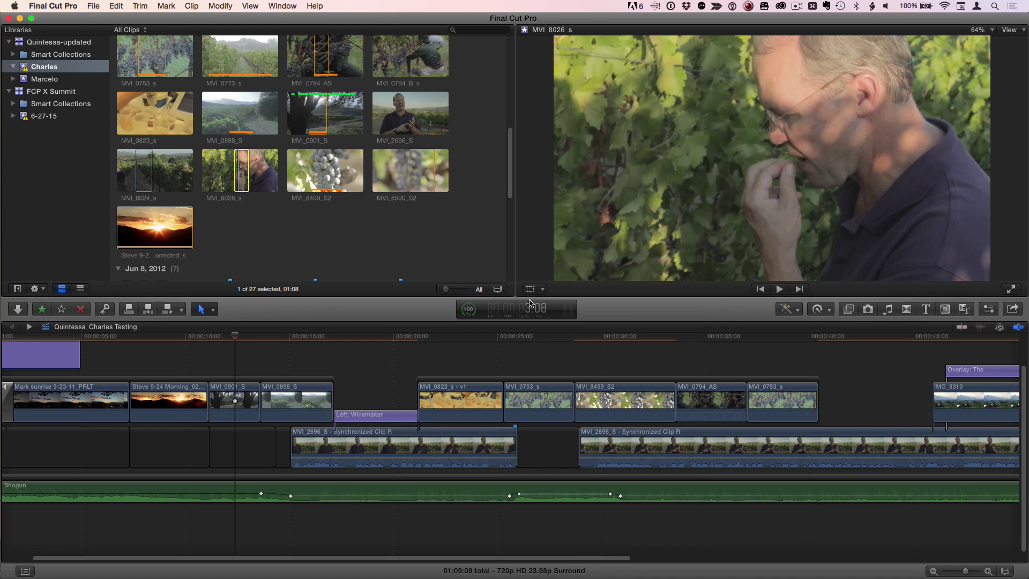
click(546, 338)
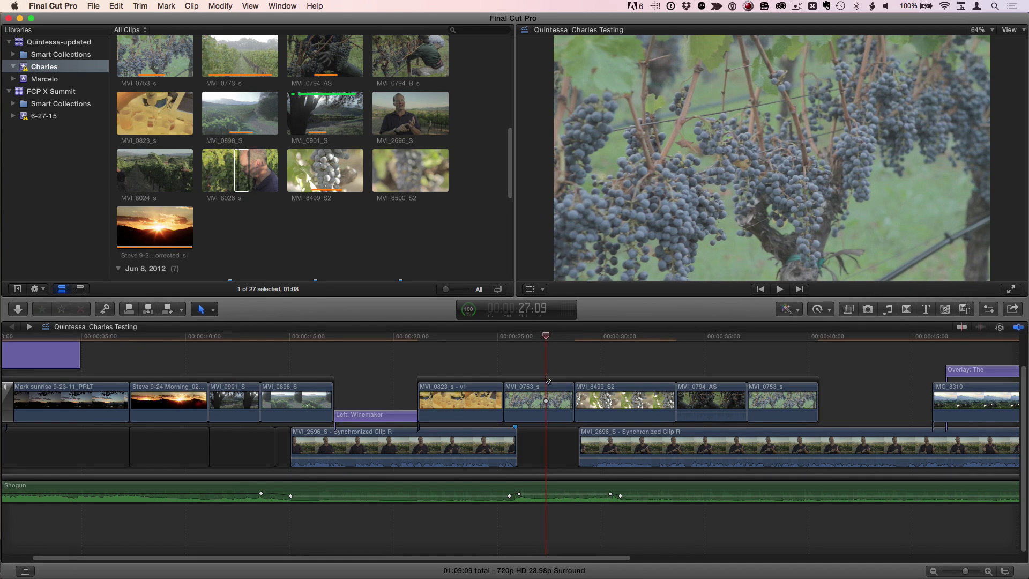
click(782, 337)
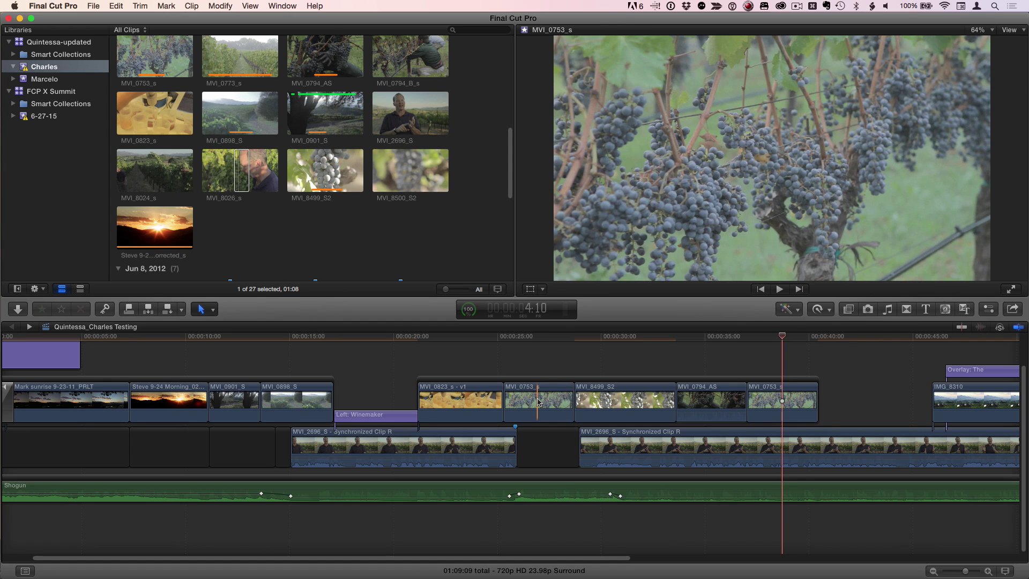
key(d)
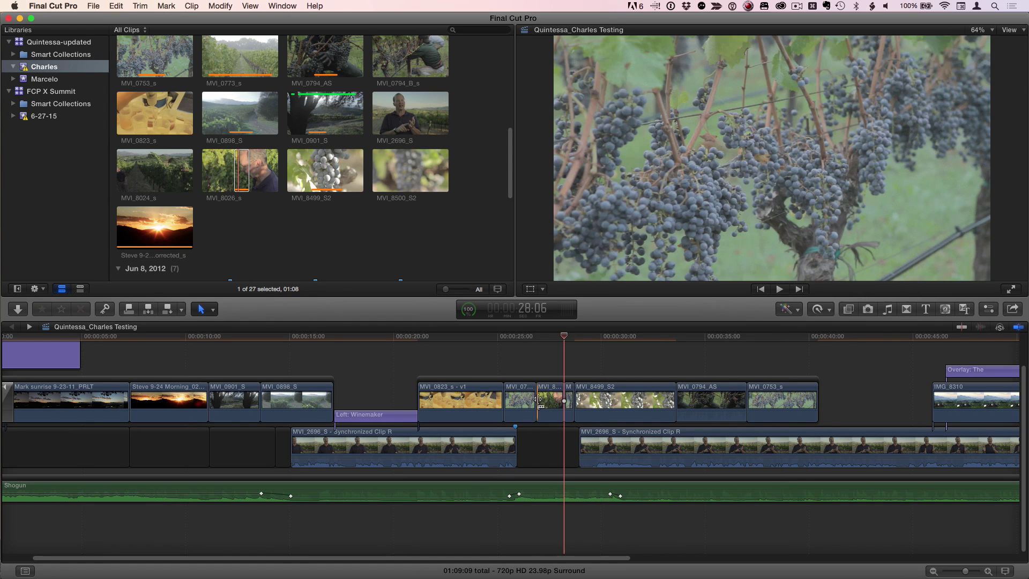
key(super+z)
Step: Try backtimed Shift-D edits of MVI_8026_s, undoing so MVI_8499_S2 follows MVI_0823_s directly
key(shift+d)
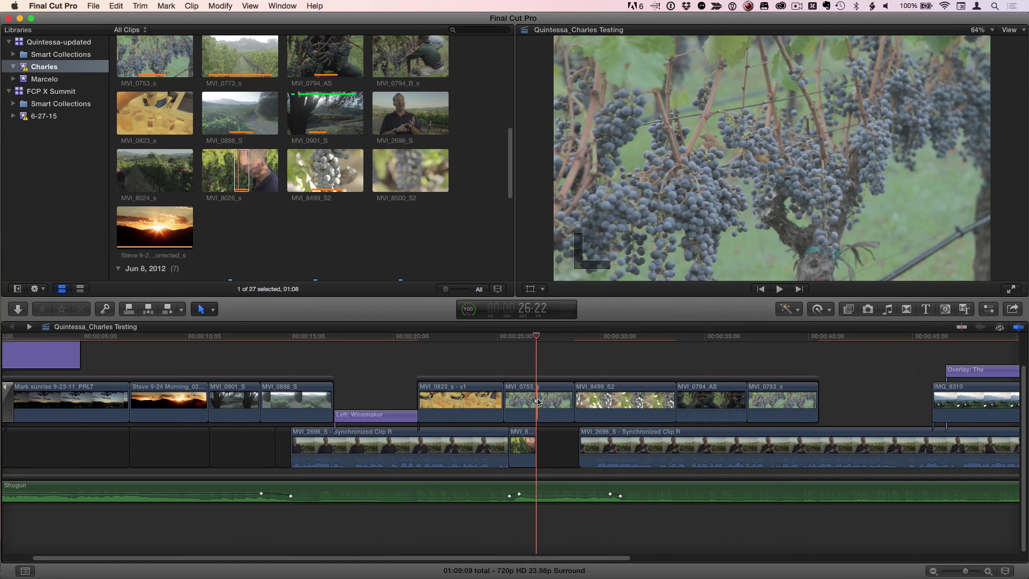
key(super+z)
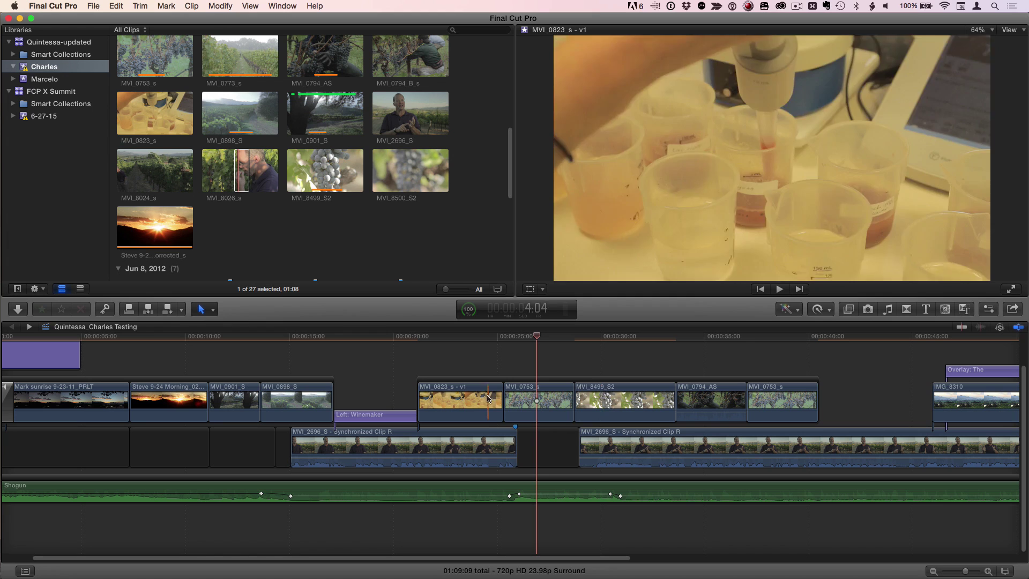
click(516, 402)
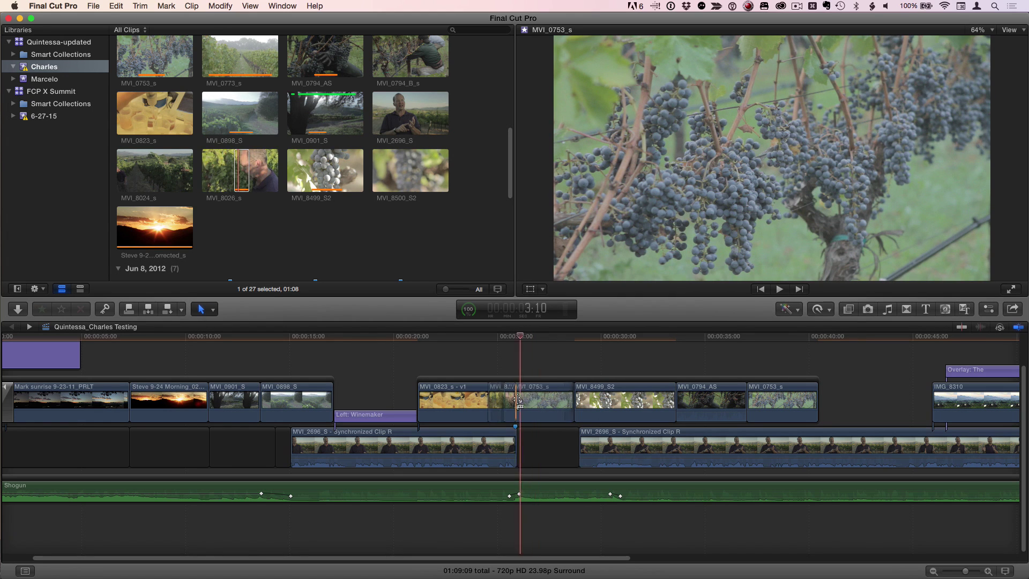
key(shift+d)
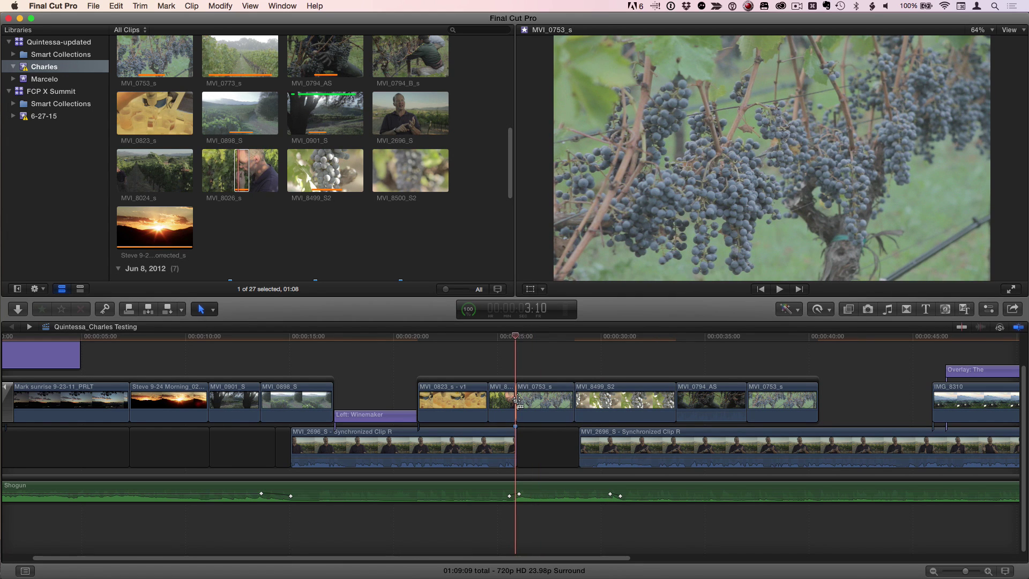
key(super+z)
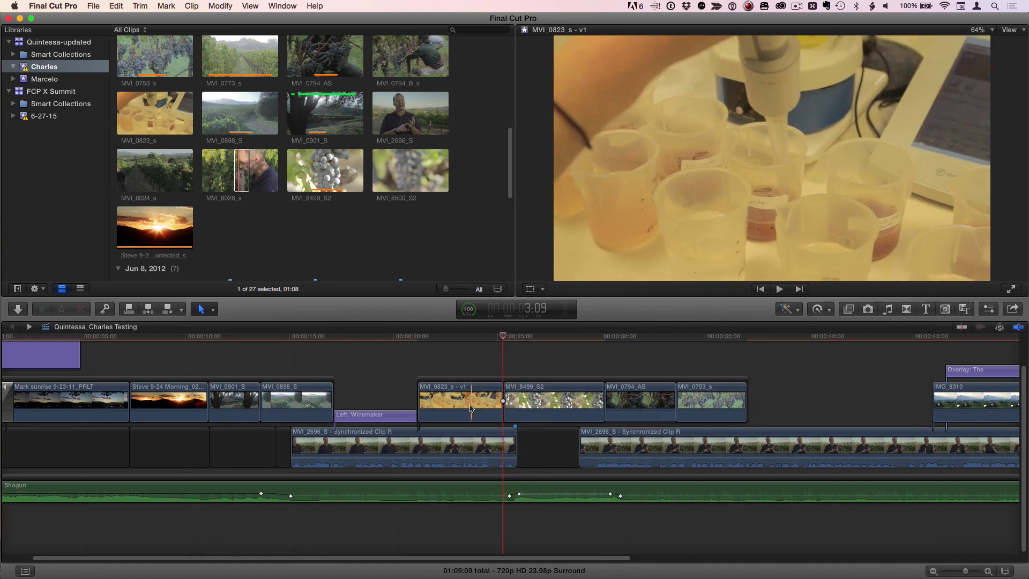
drag(471, 407, 643, 400)
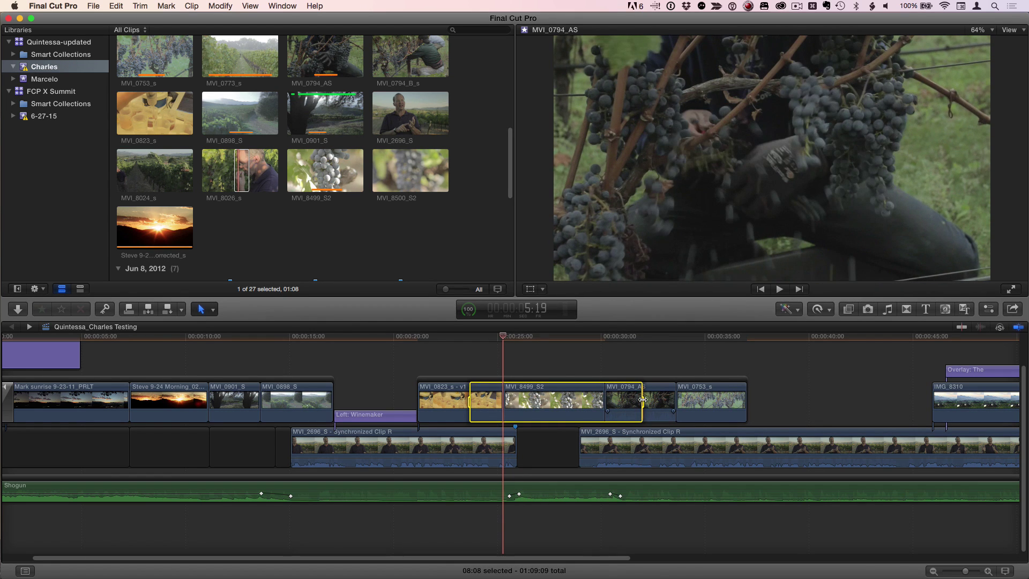
click(595, 361)
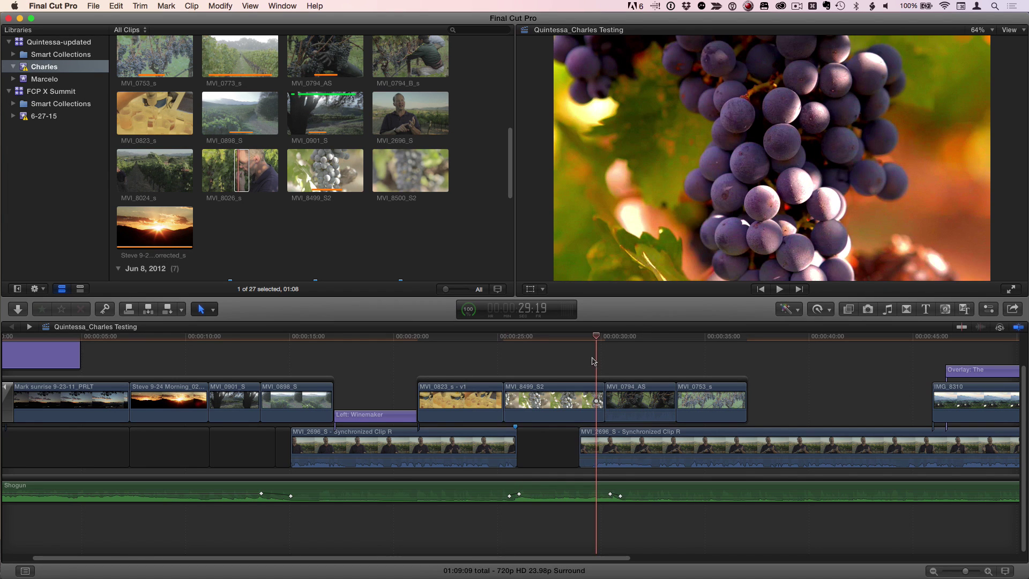
key(i)
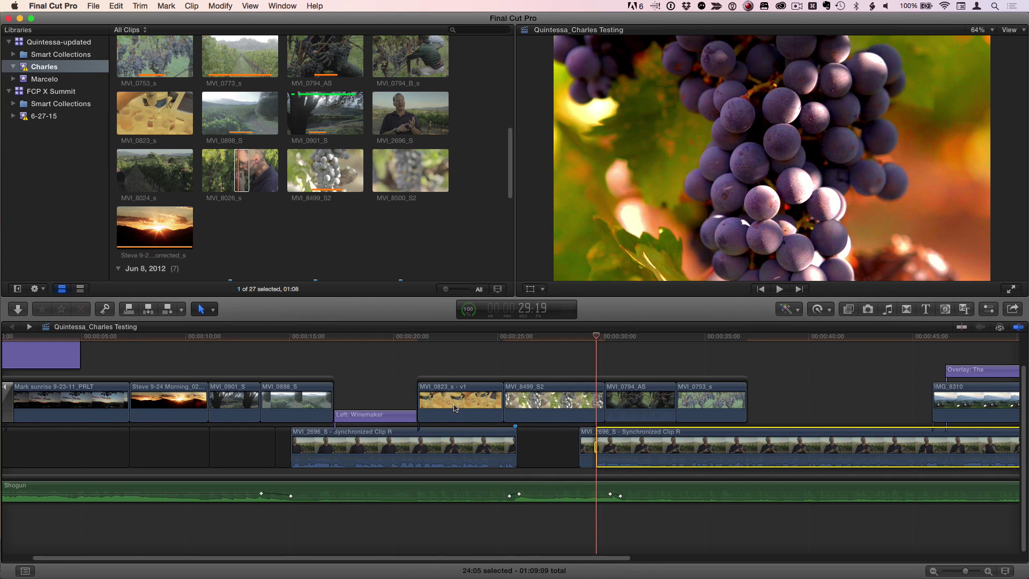
key(o)
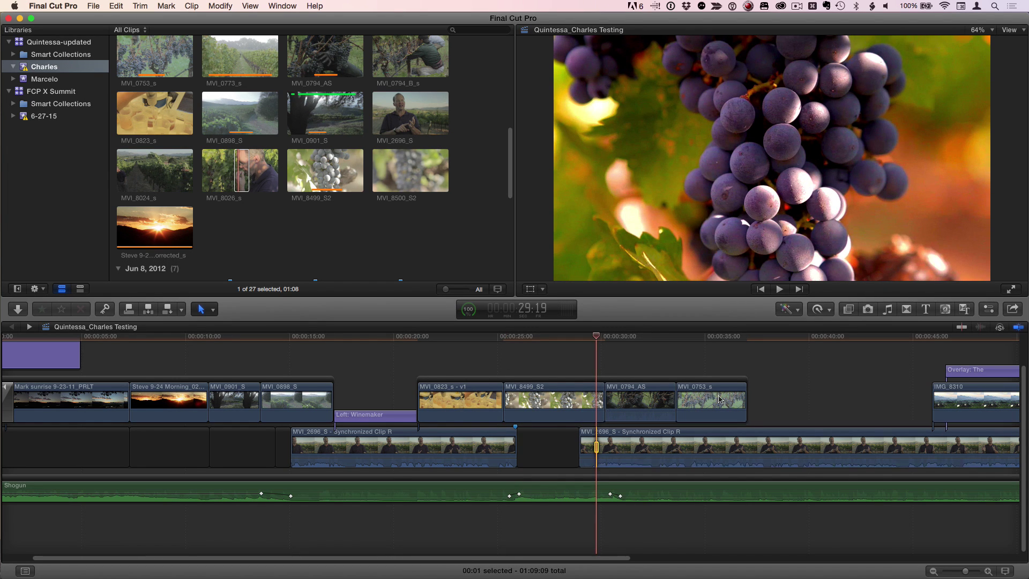
click(643, 357)
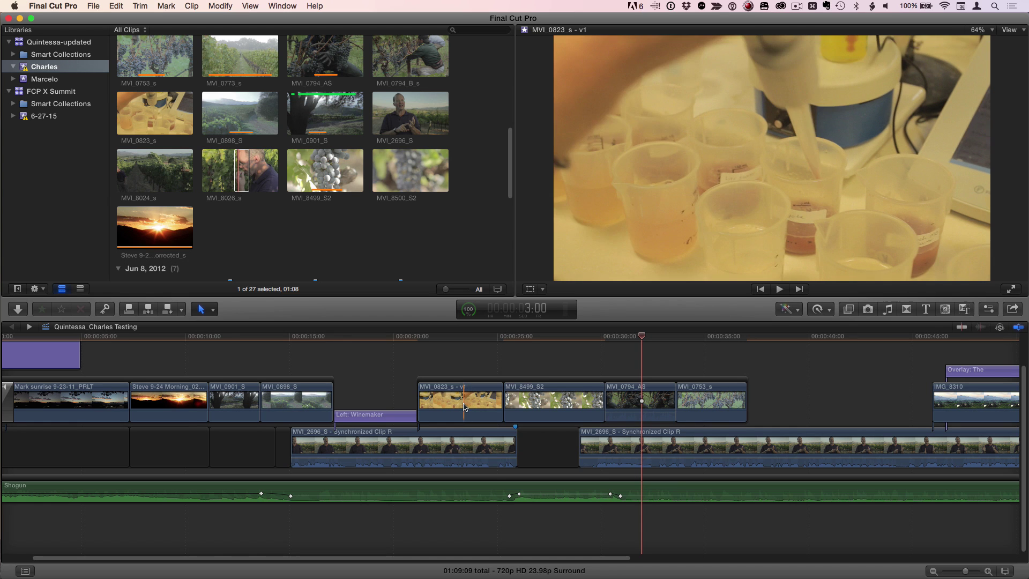
Step: Mark a range from inside MVI_0823_s across MVI_8499_S2 into MVI_0794_AS
mouse_move(465, 402)
mouse_down()
mouse_move(536, 403)
mouse_move(470, 404)
mouse_up()
key(super+c)
click(475, 361)
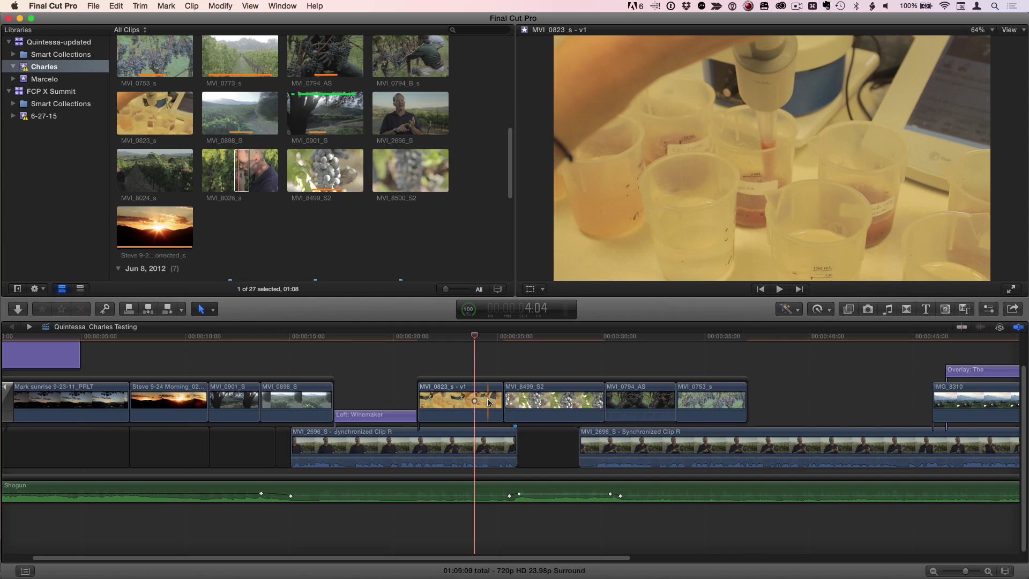
mouse_move(489, 402)
mouse_down()
mouse_move(528, 403)
mouse_move(494, 401)
mouse_up()
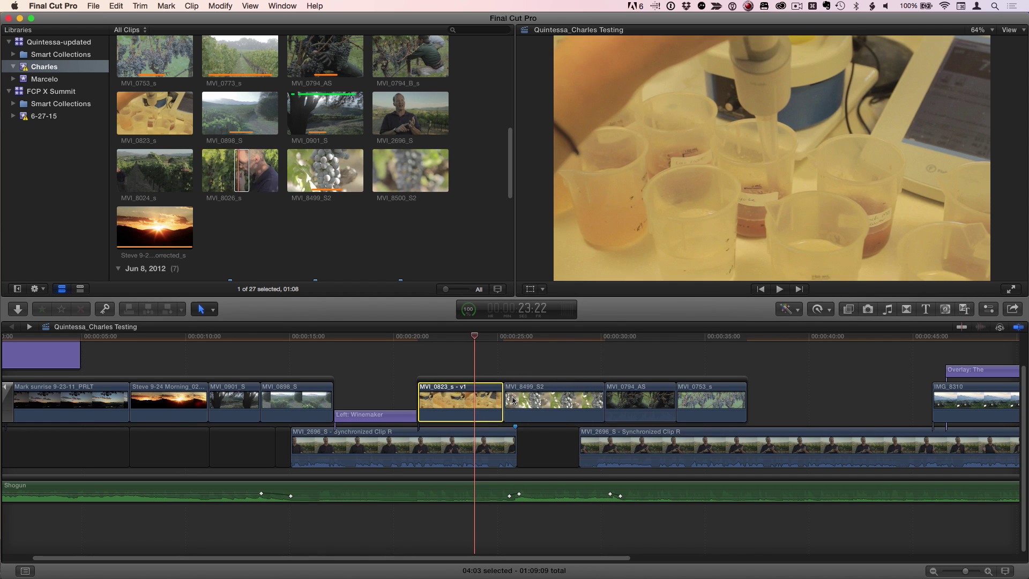
click(461, 351)
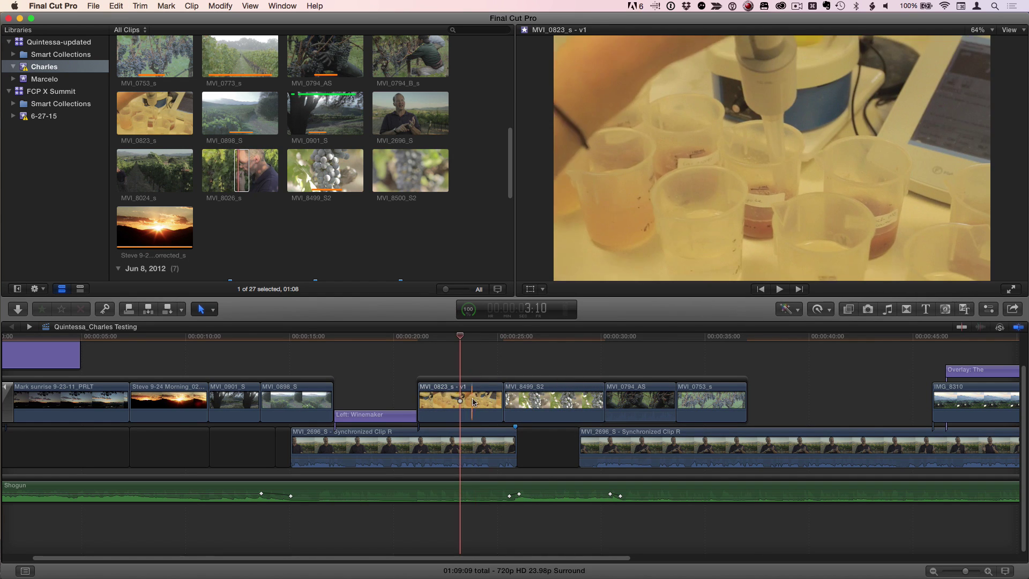
drag(479, 409, 640, 402)
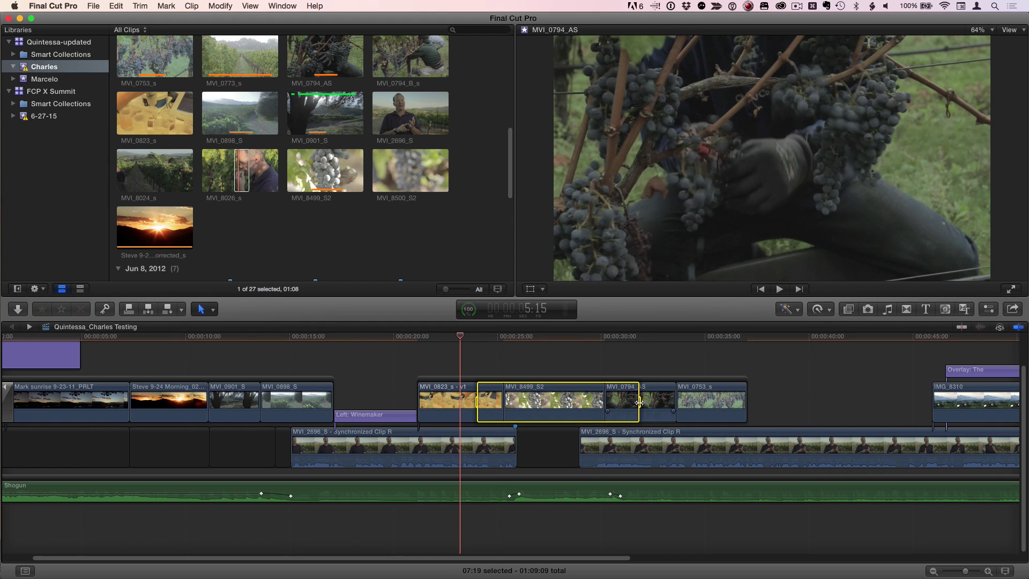
Step: Test deleting the range and replacing it with a gap, undoing both so every clip stays intact
key(Delete)
key(super+z)
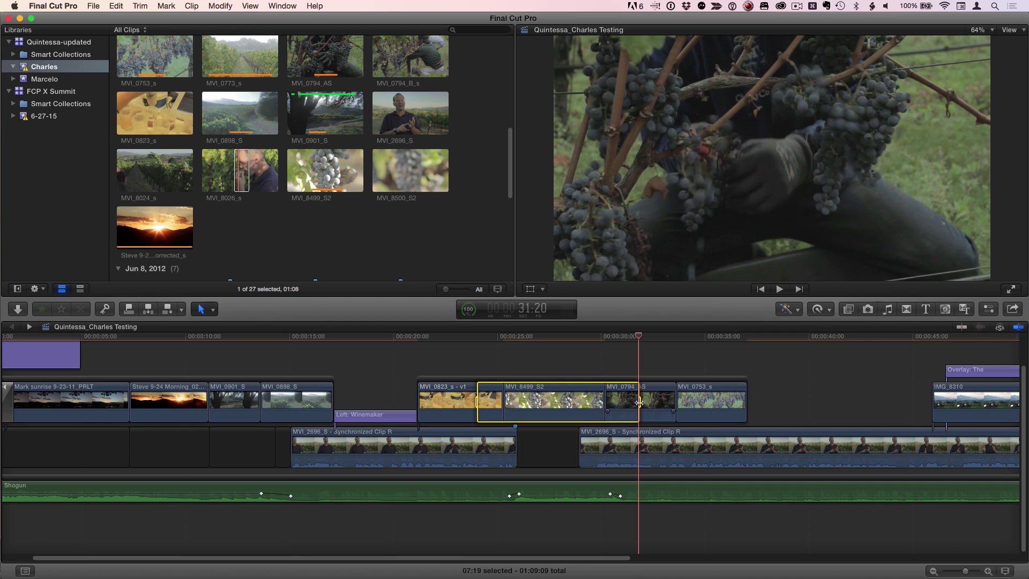
key(shift+Delete)
click(590, 363)
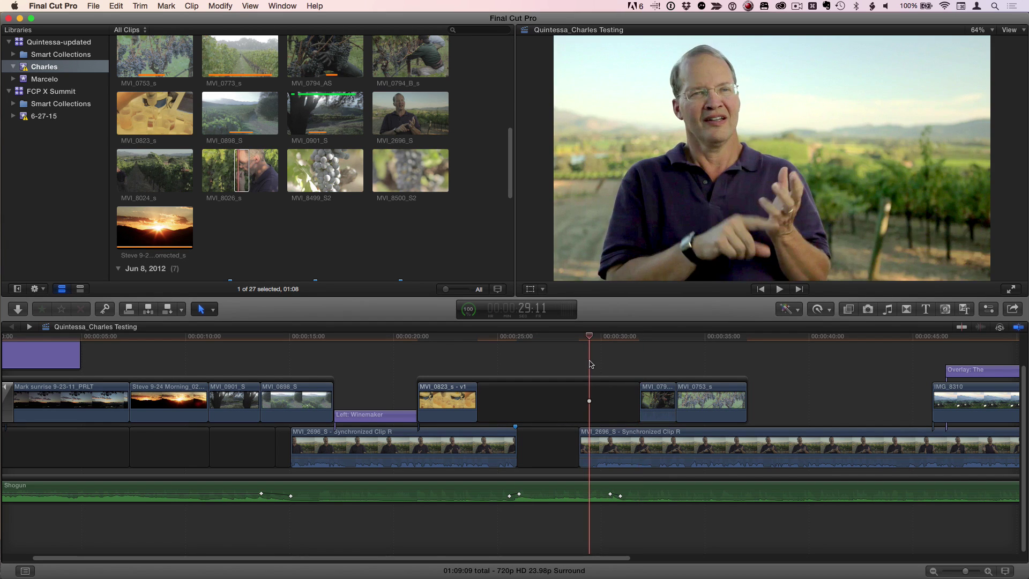
key(super+z)
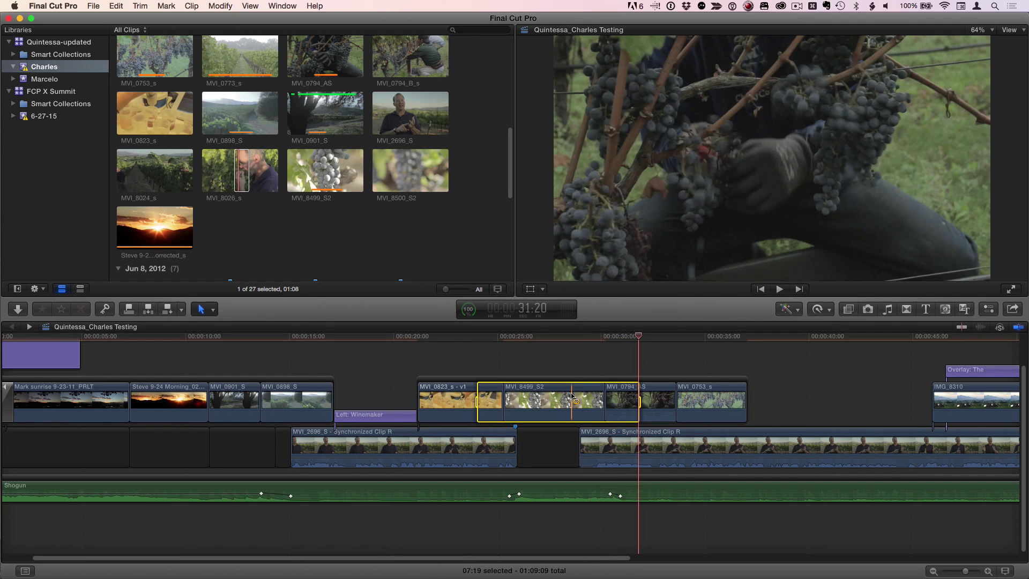